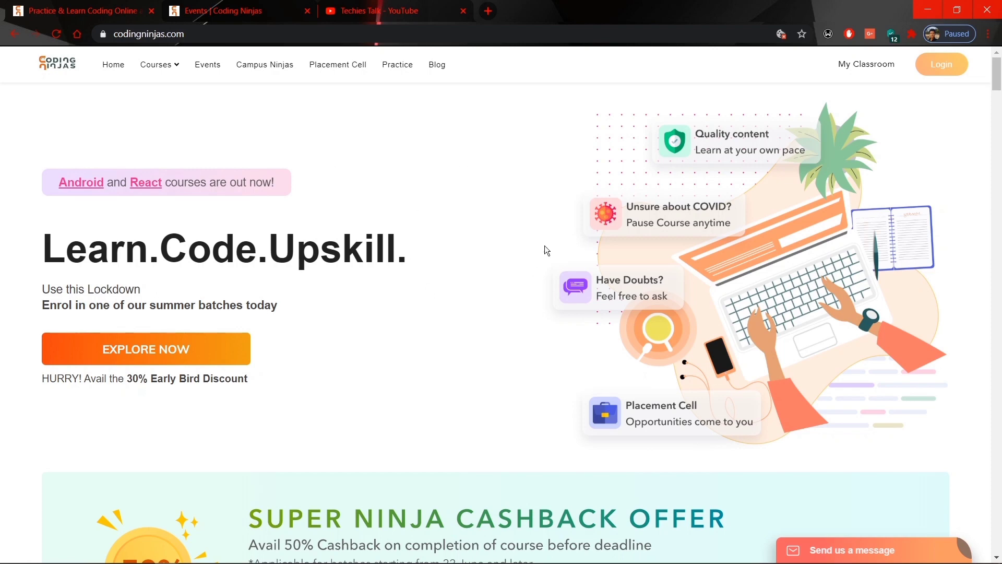
Switch to the Coding Ninjas Events & News listing of upcoming events
click(196, 10)
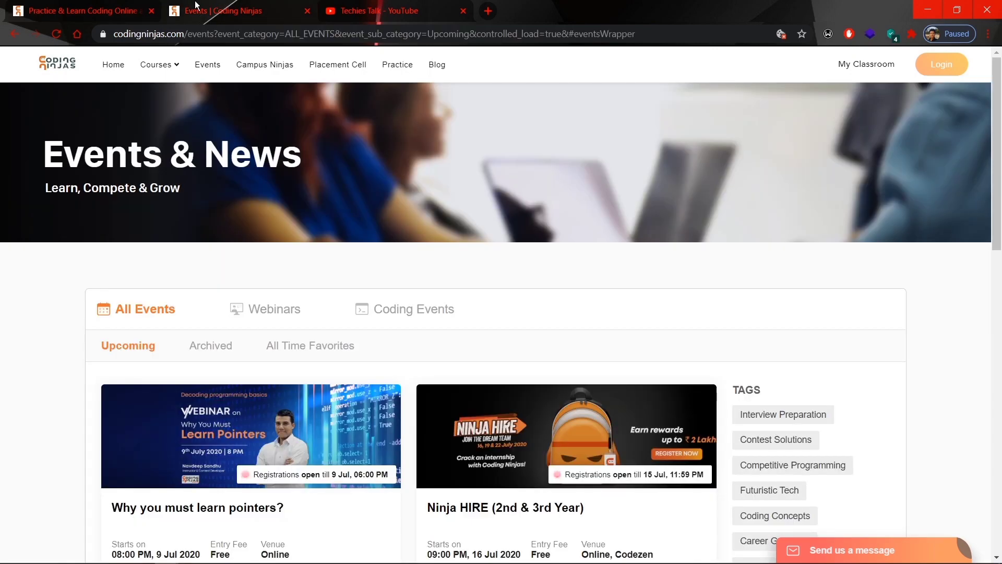
scroll(446, 260, down, 1)
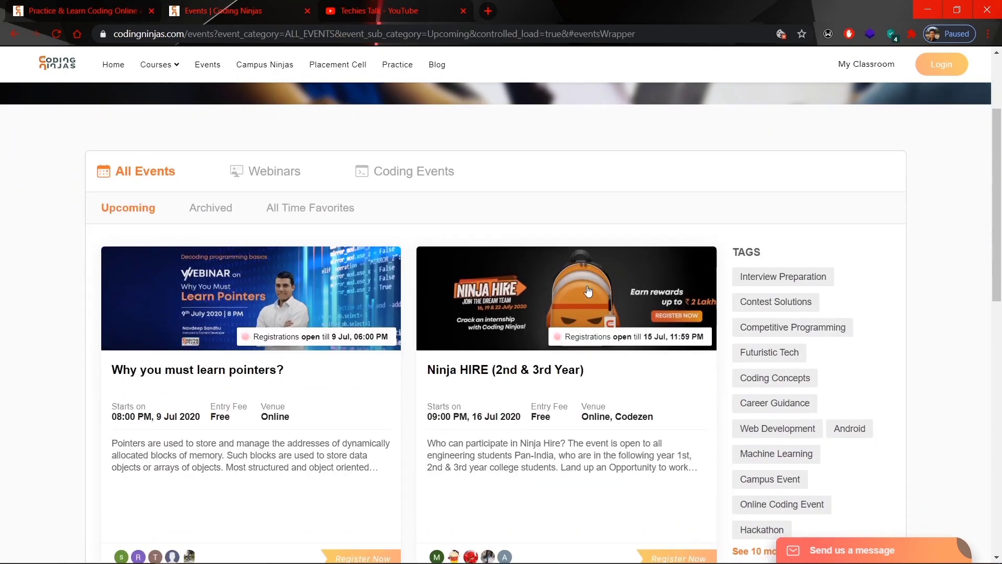
click(502, 343)
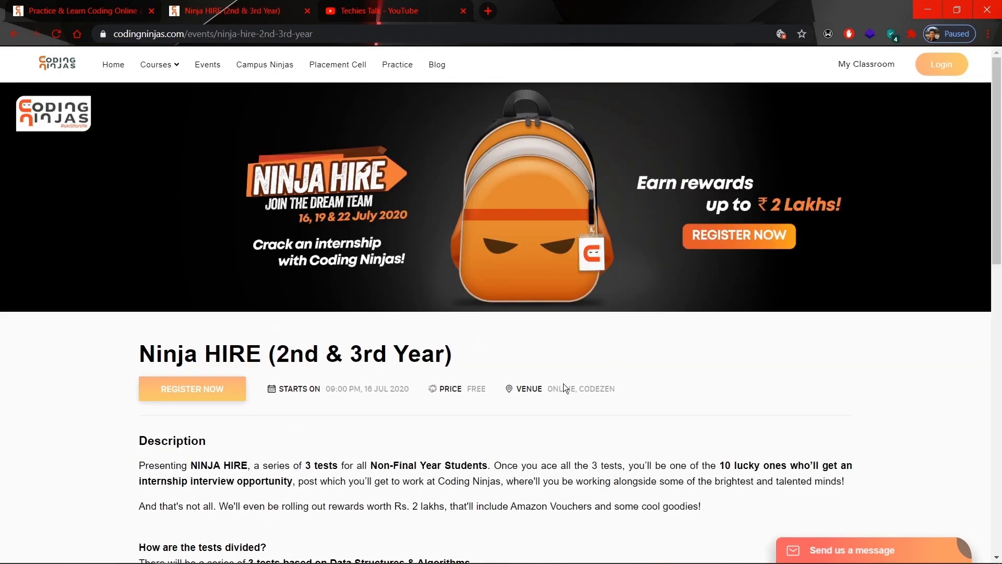
scroll(722, 332, down, 1)
scroll(721, 332, up, 1)
scroll(527, 475, down, 1)
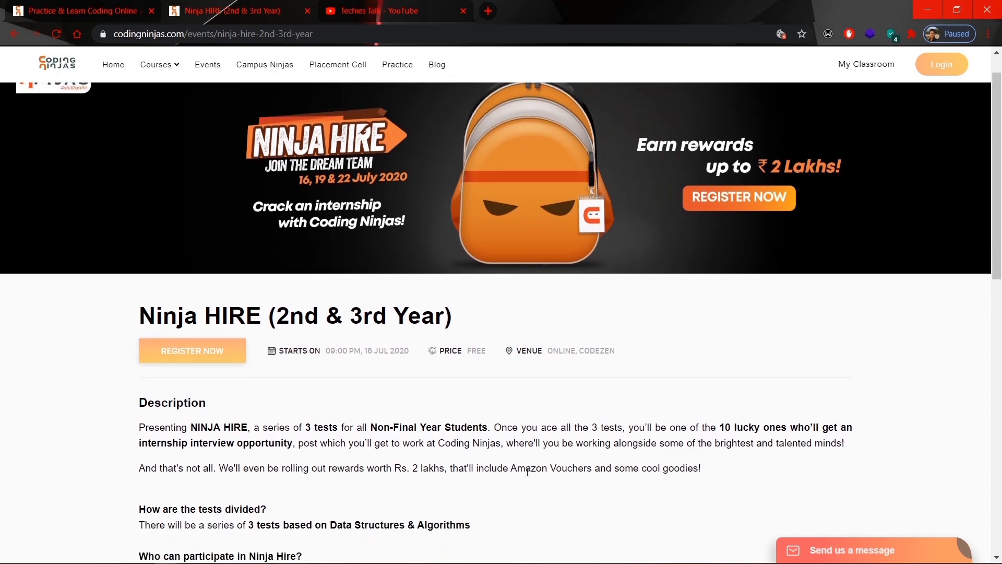
scroll(527, 470, down, 1)
scroll(527, 471, down, 1)
scroll(527, 474, down, 2)
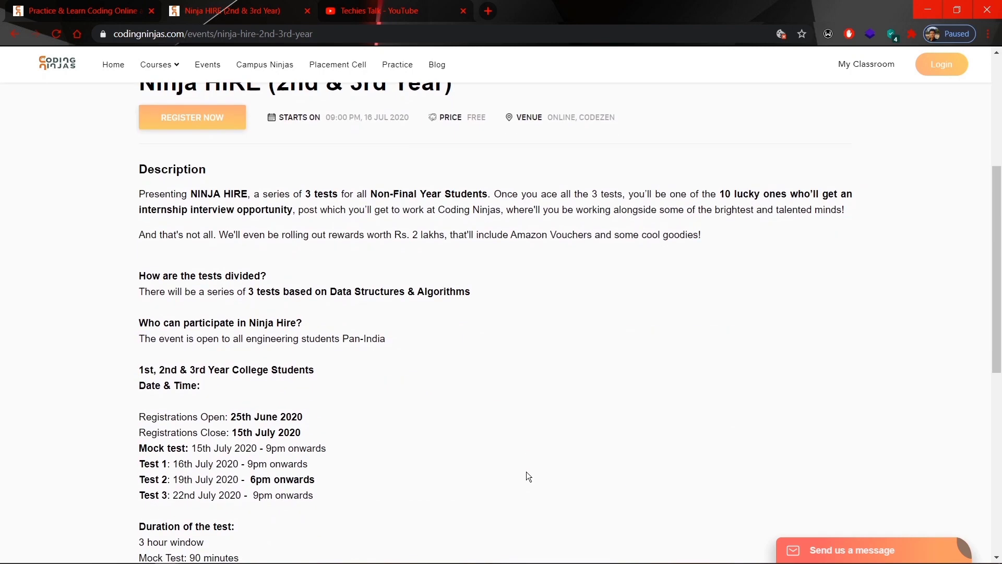
scroll(486, 447, up, 1)
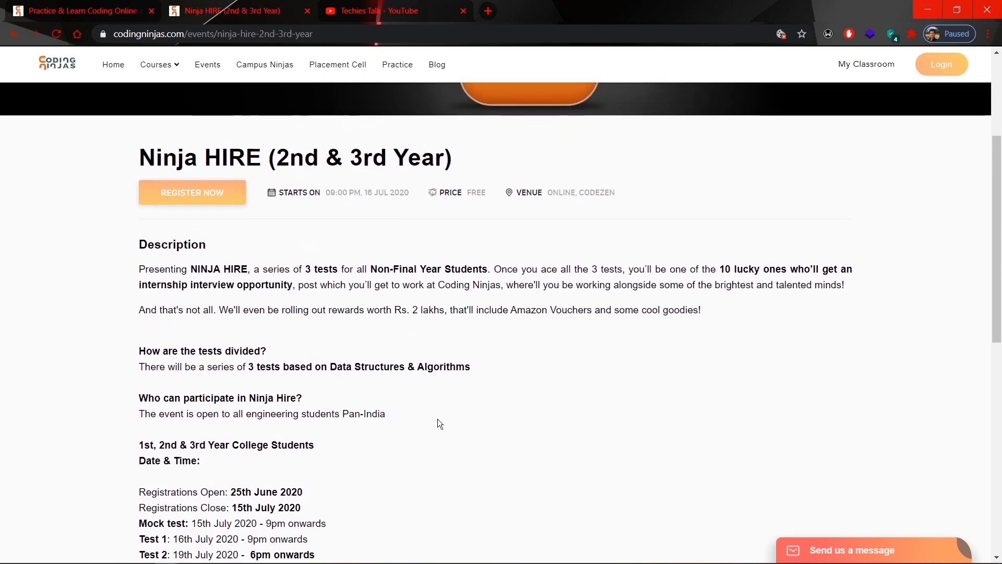
scroll(282, 271, up, 2)
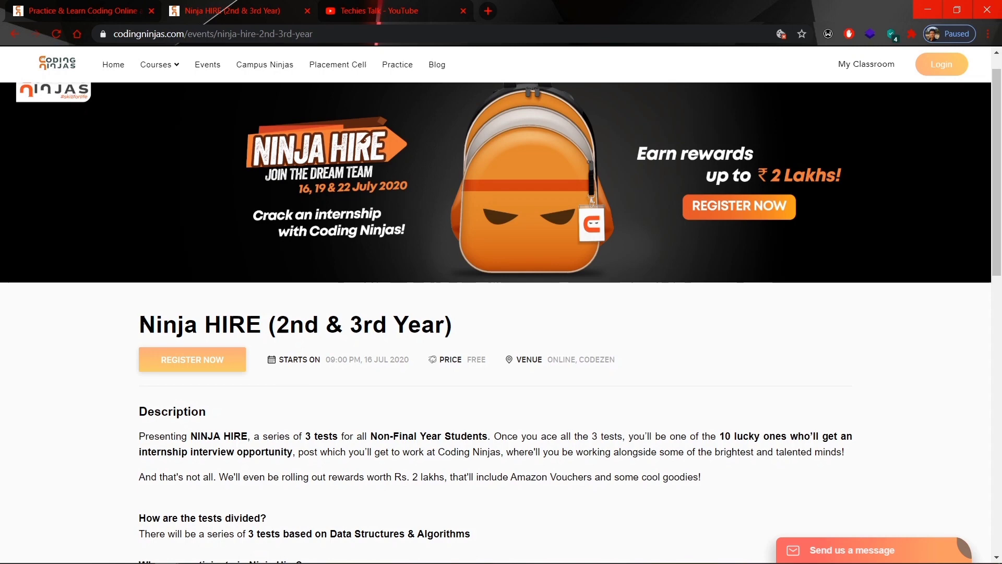
drag(140, 325, 437, 333)
click(373, 15)
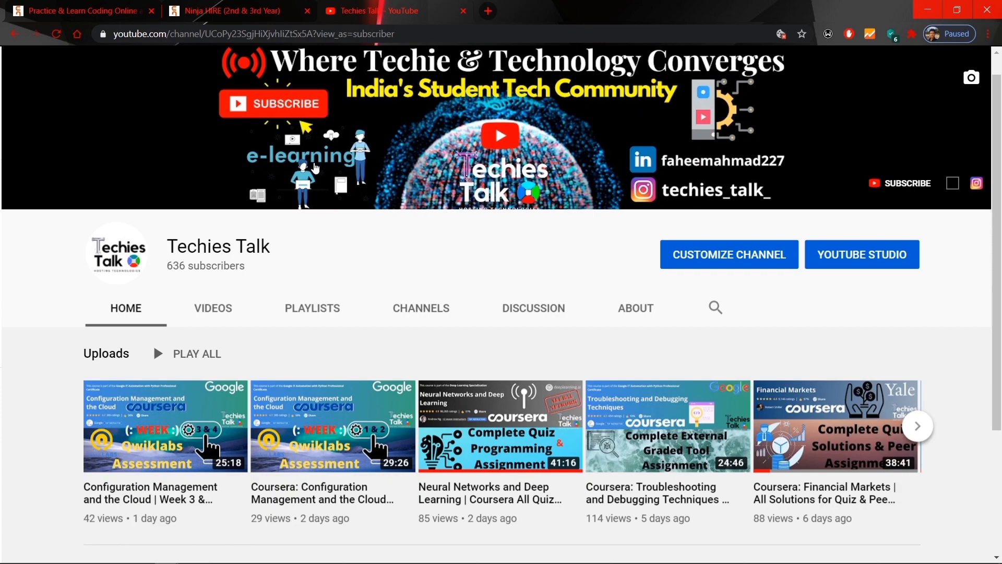
click(221, 8)
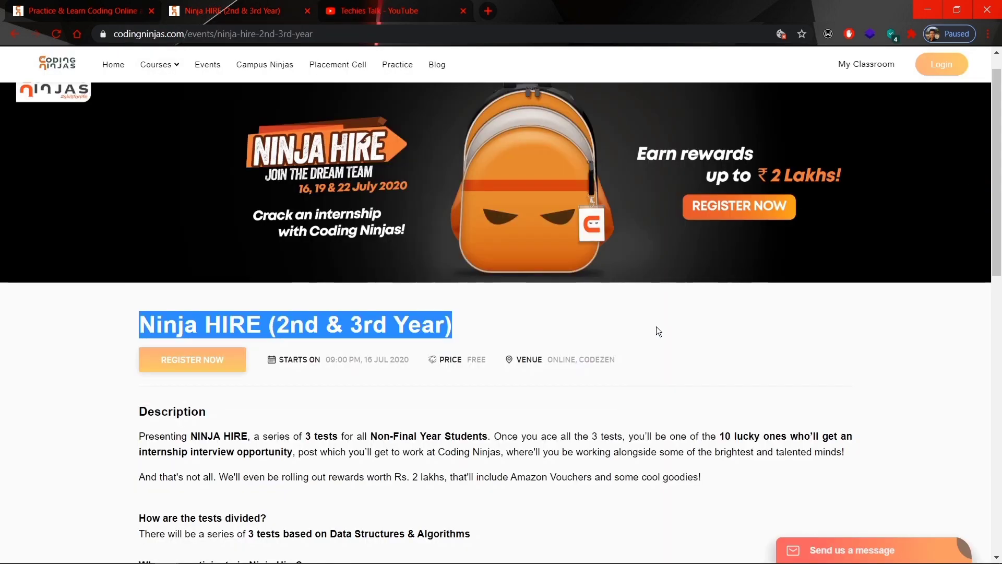
click(657, 329)
scroll(355, 380, up, 1)
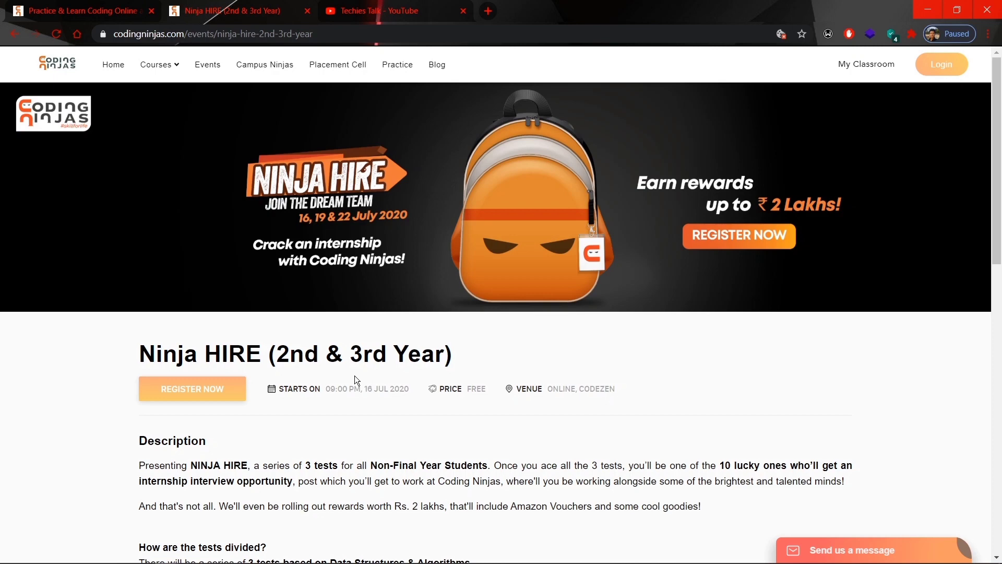
scroll(365, 390, down, 1)
scroll(365, 390, down, 1)
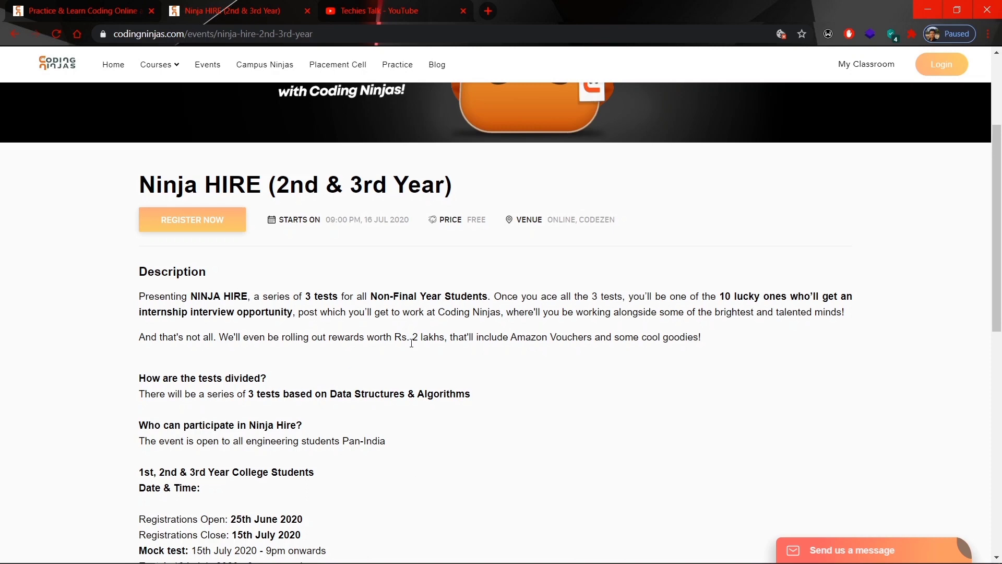
scroll(366, 473, down, 1)
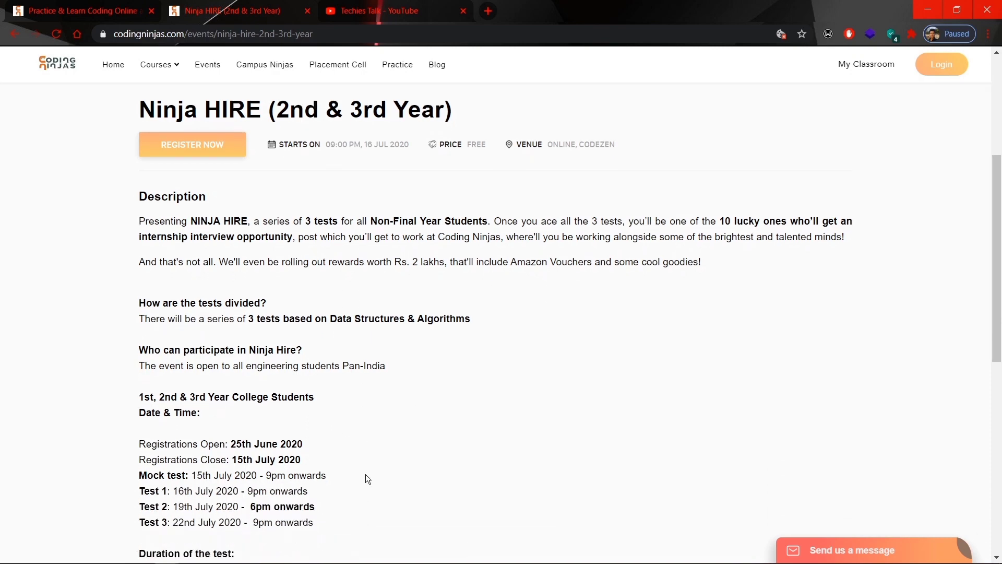
scroll(503, 335, up, 1)
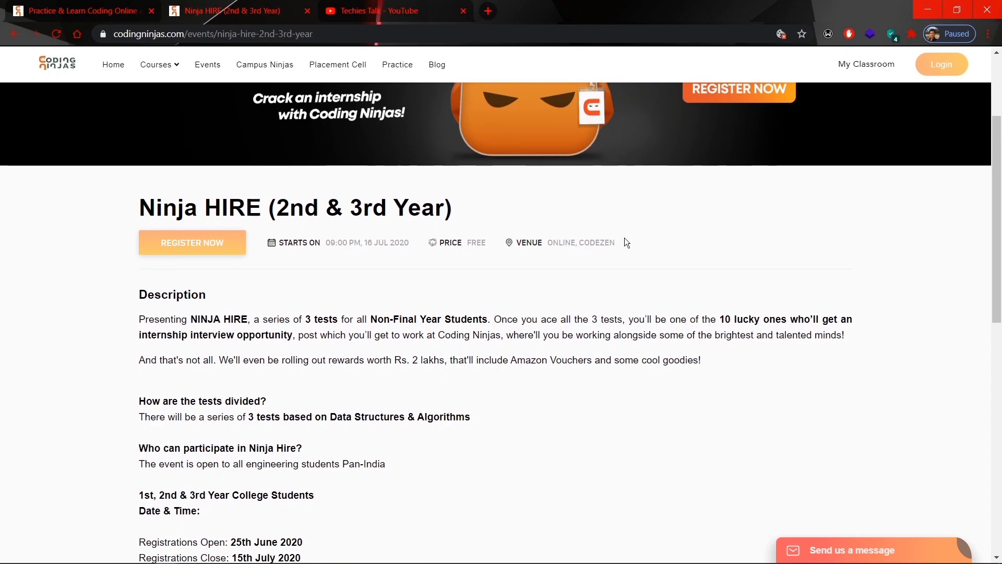
drag(612, 245, 547, 244)
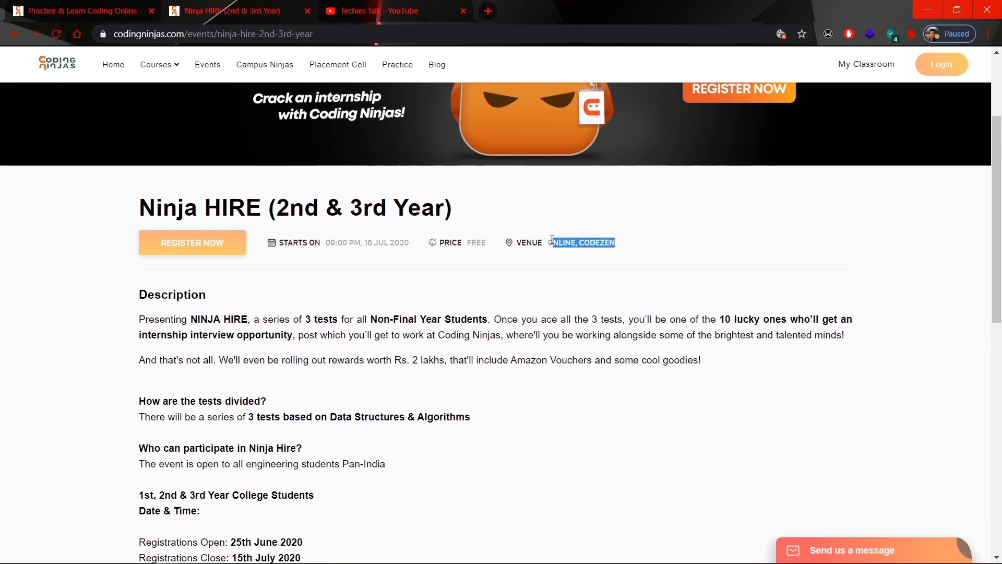
click(472, 286)
drag(258, 416, 473, 418)
click(474, 416)
scroll(448, 493, down, 1)
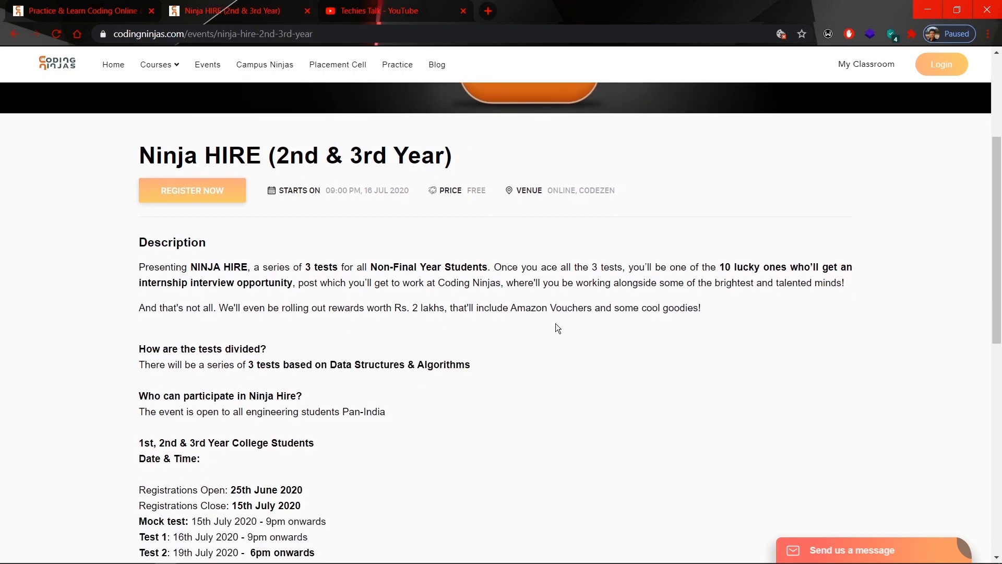
drag(718, 267, 868, 271)
drag(293, 282, 141, 286)
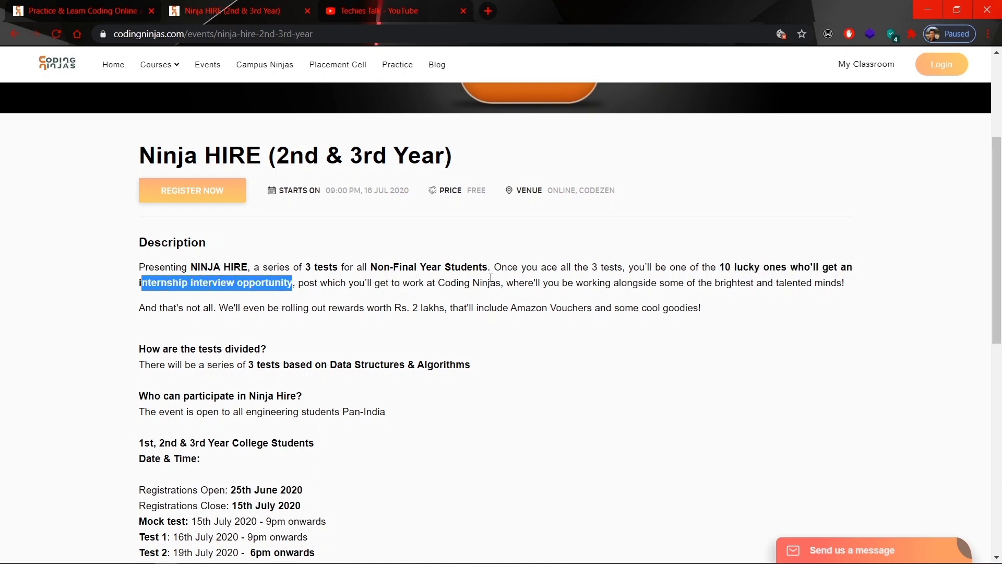
click(769, 304)
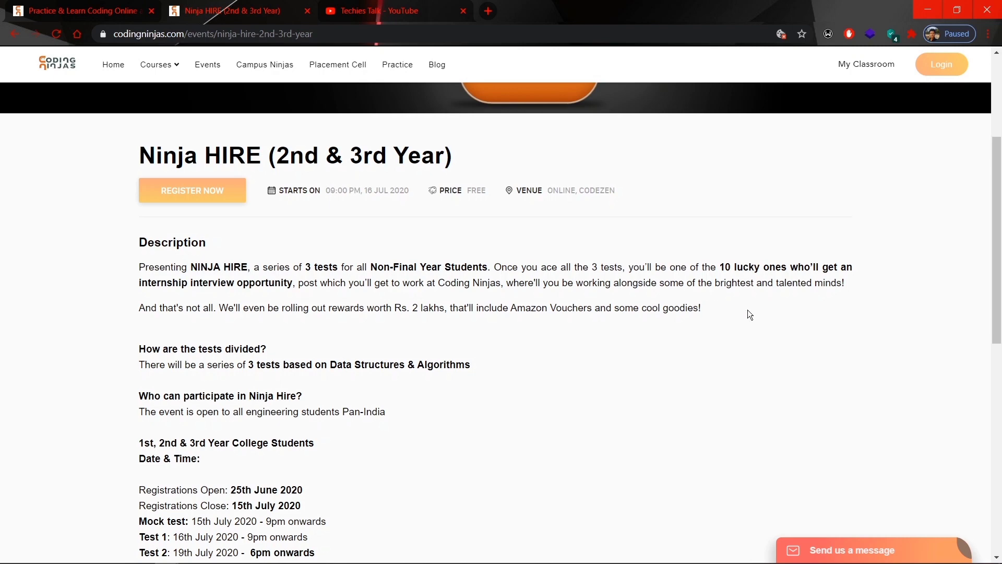
scroll(532, 435, down, 2)
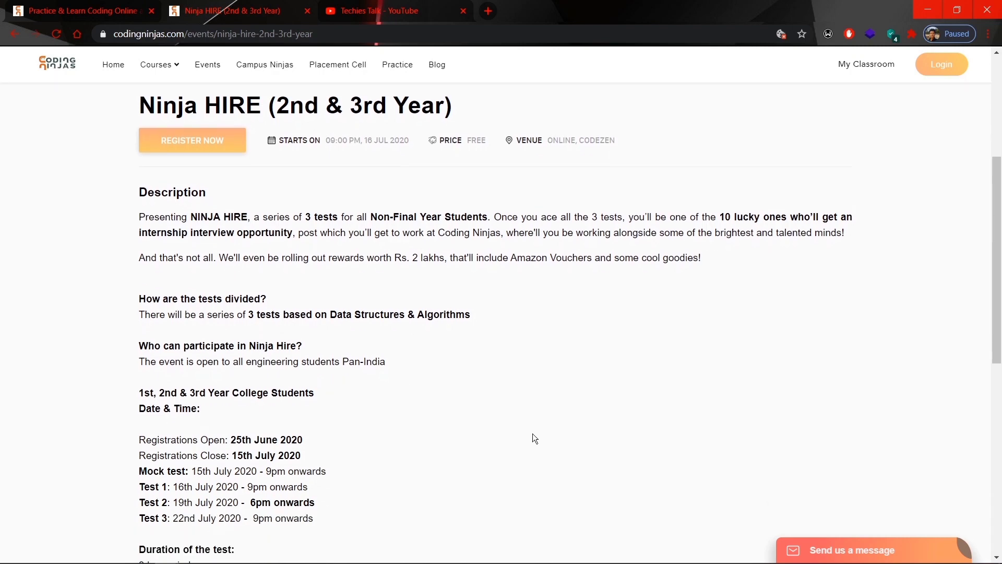
scroll(532, 438, down, 1)
scroll(533, 438, up, 2)
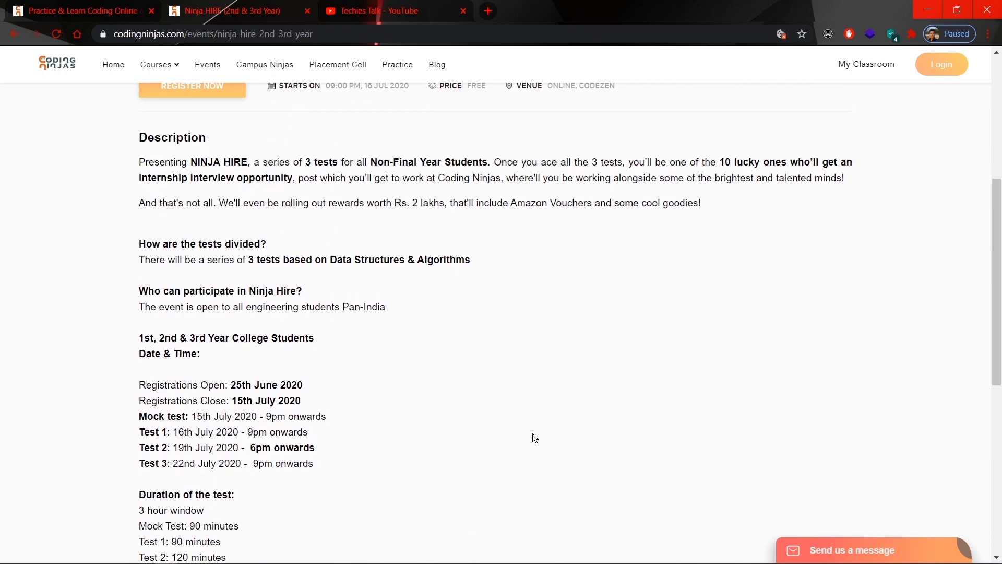
scroll(532, 438, up, 1)
scroll(534, 439, up, 1)
scroll(532, 438, up, 2)
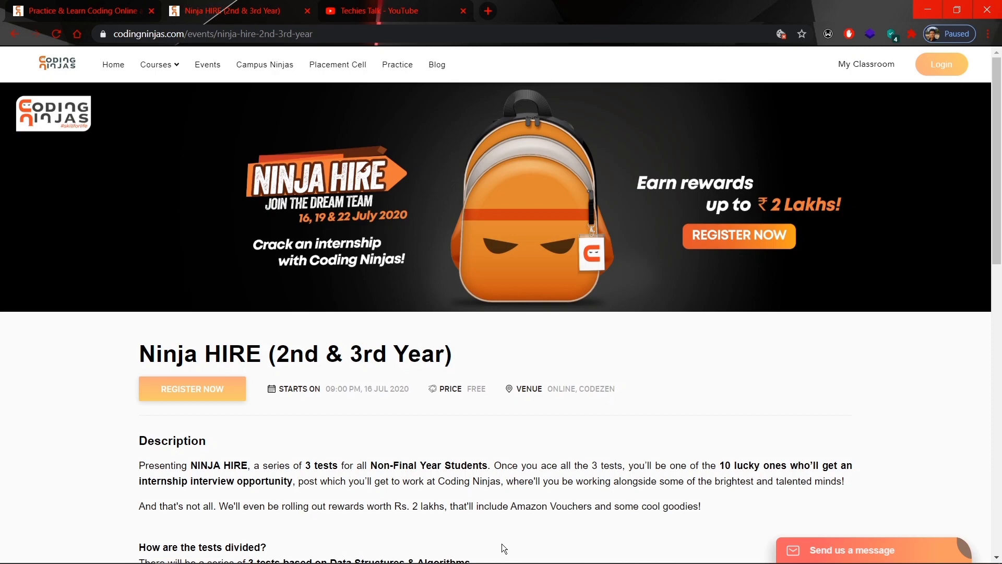
drag(413, 506, 690, 513)
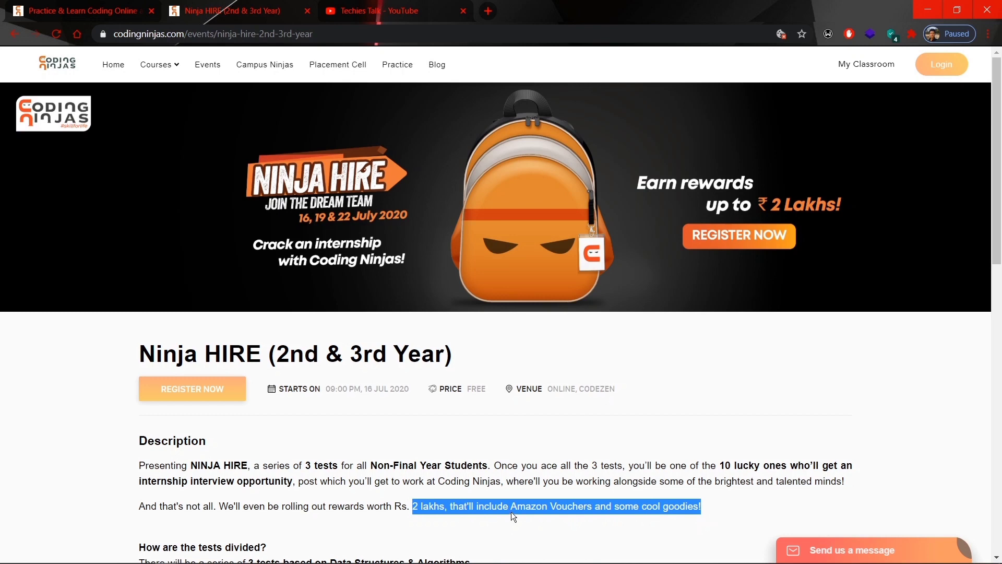
click(705, 507)
scroll(653, 502, down, 1)
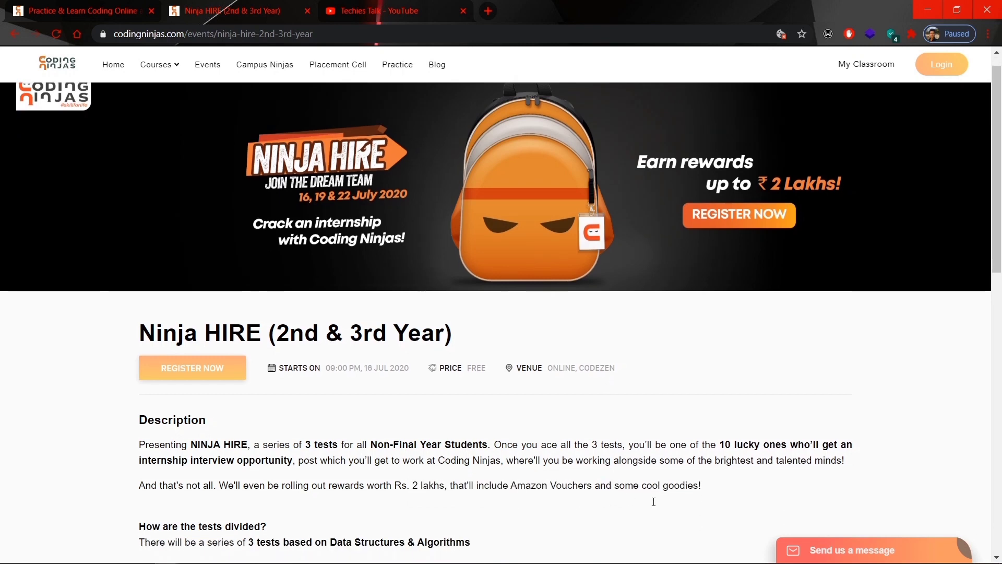
scroll(653, 501, down, 1)
scroll(653, 501, down, 1)
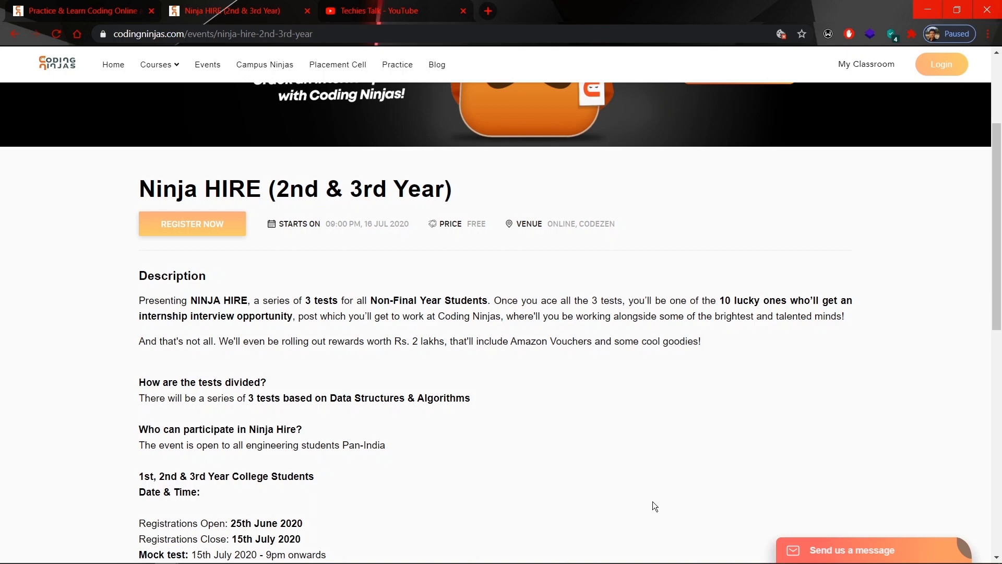
scroll(653, 501, down, 1)
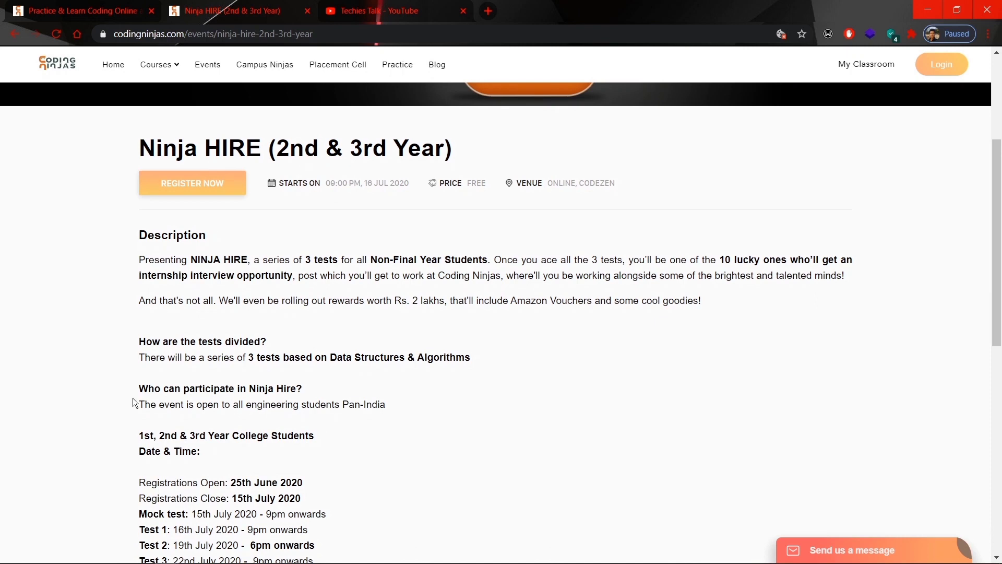
drag(138, 404, 387, 406)
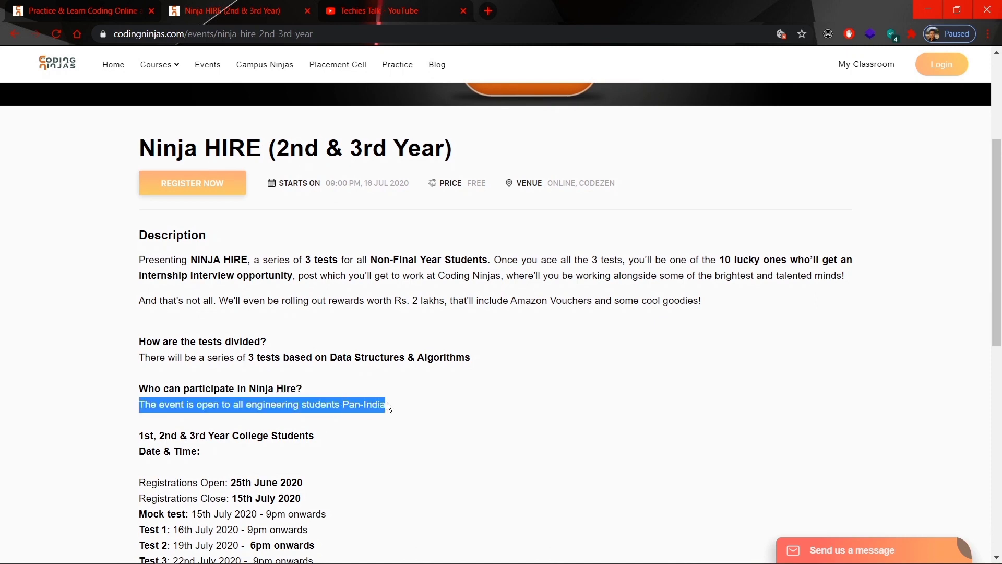
click(387, 404)
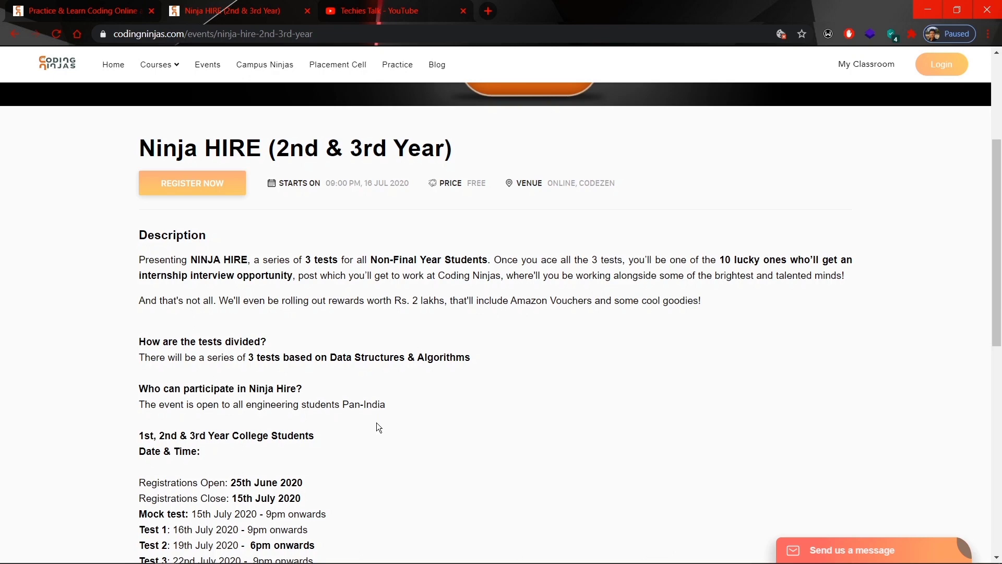
scroll(376, 428, down, 1)
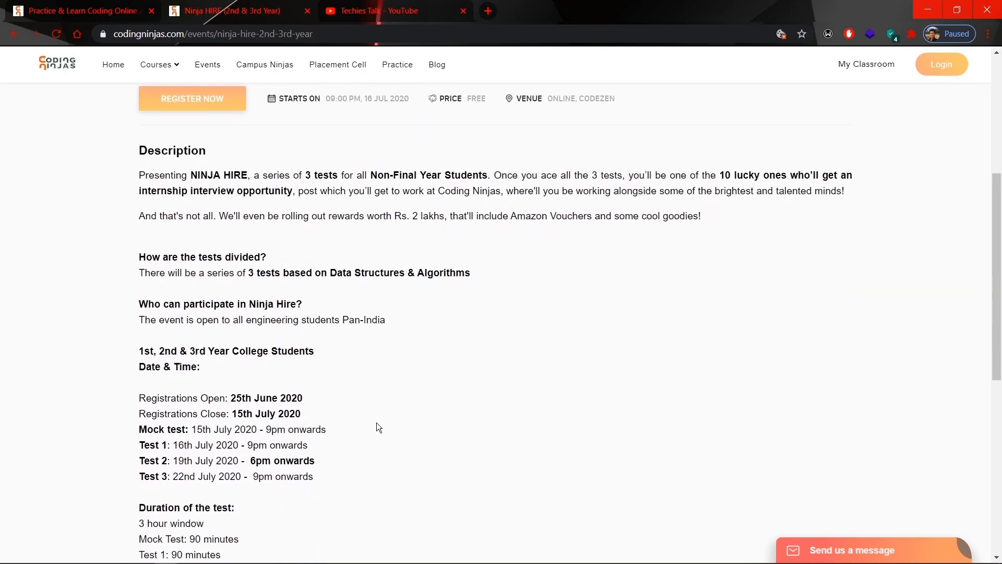
drag(133, 346, 328, 349)
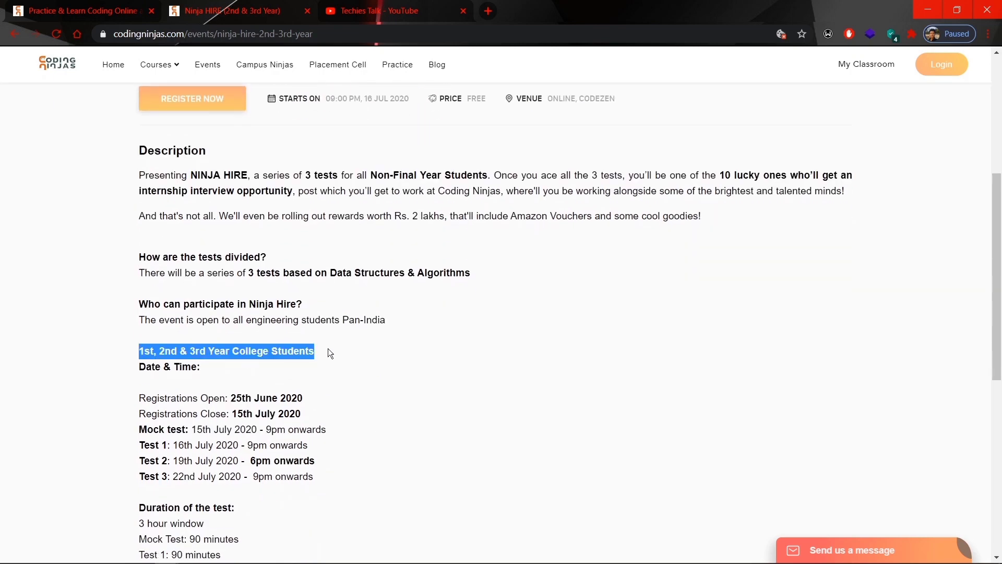
click(296, 339)
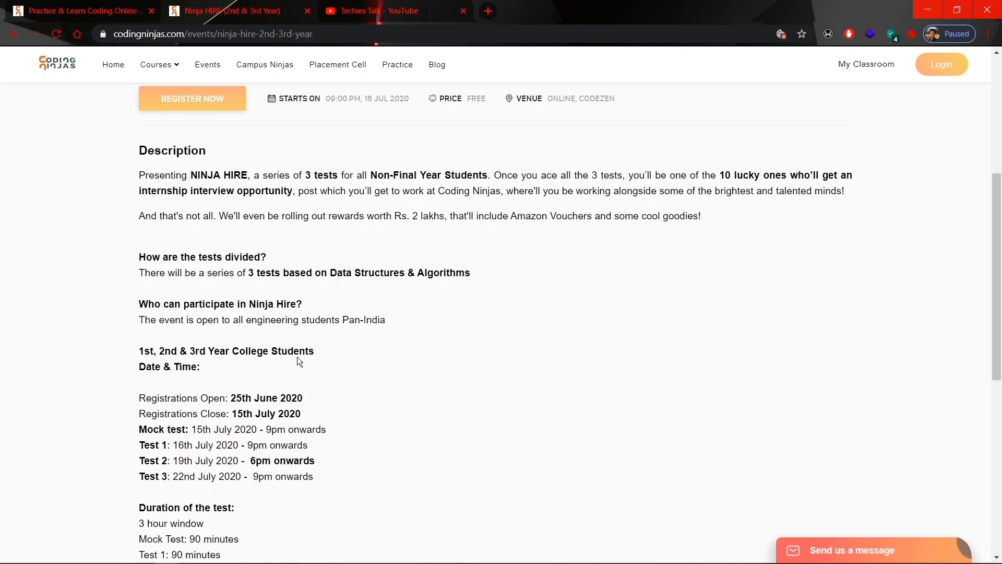
scroll(298, 357, down, 1)
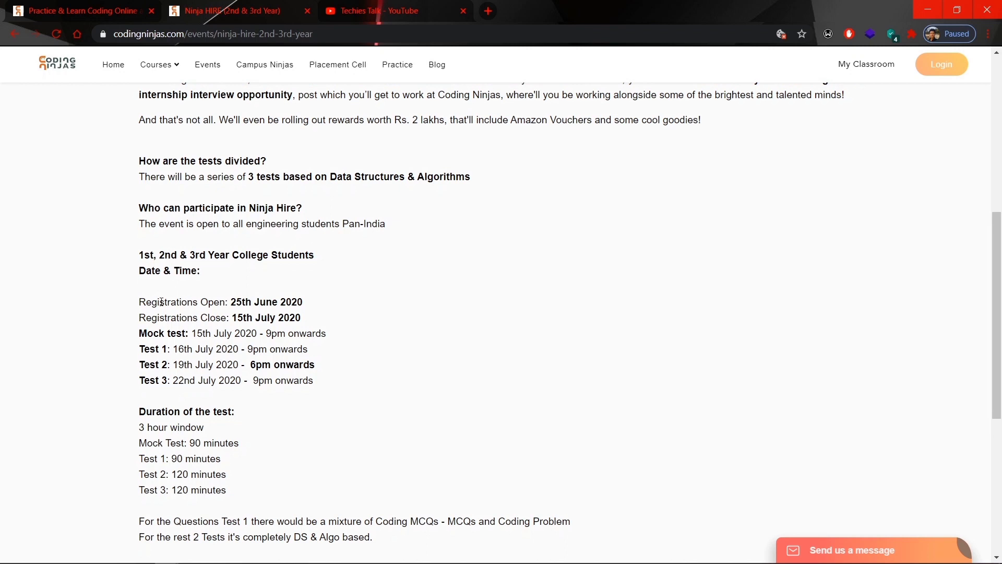
drag(144, 300, 313, 300)
click(313, 301)
drag(150, 319, 305, 320)
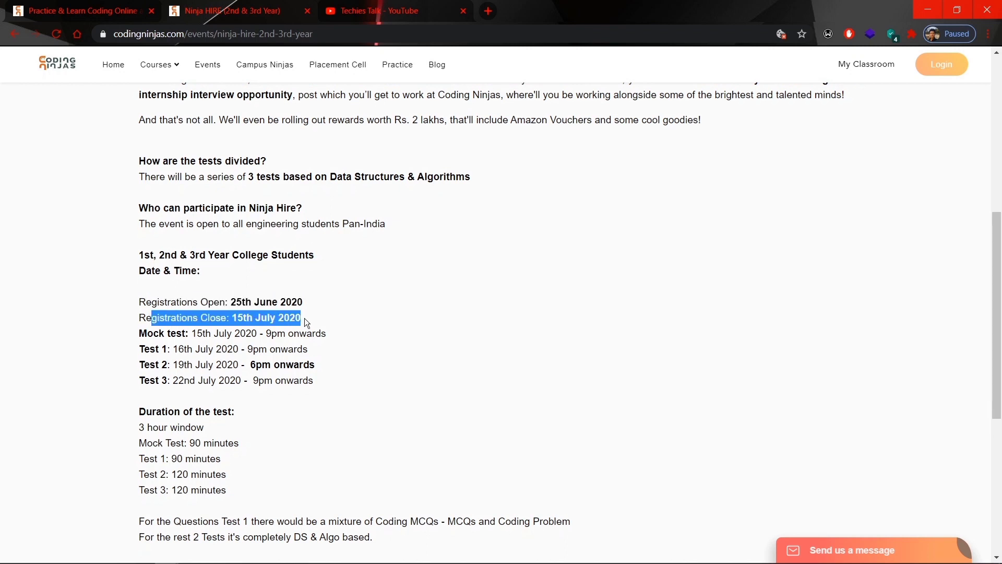
click(194, 330)
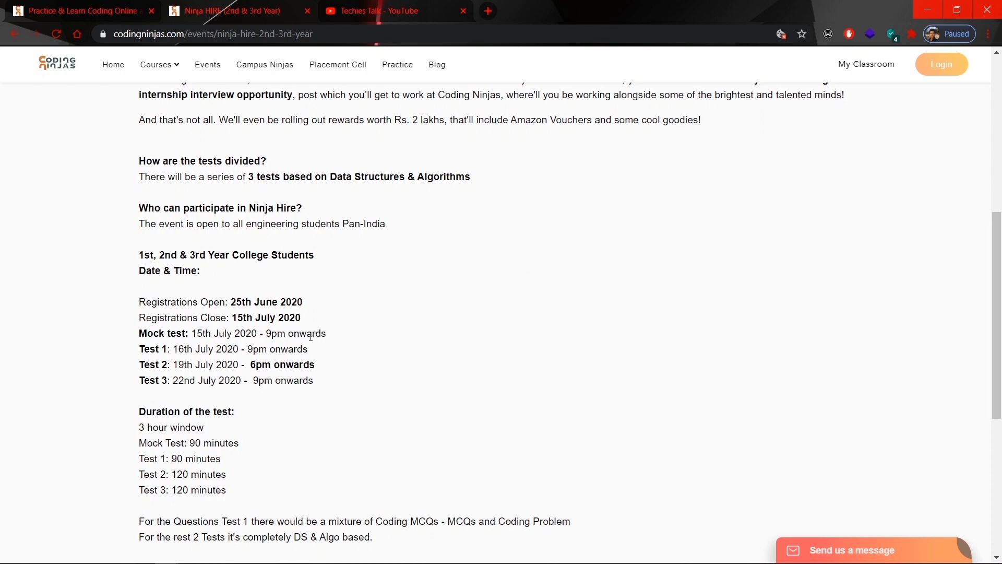
drag(328, 335, 137, 335)
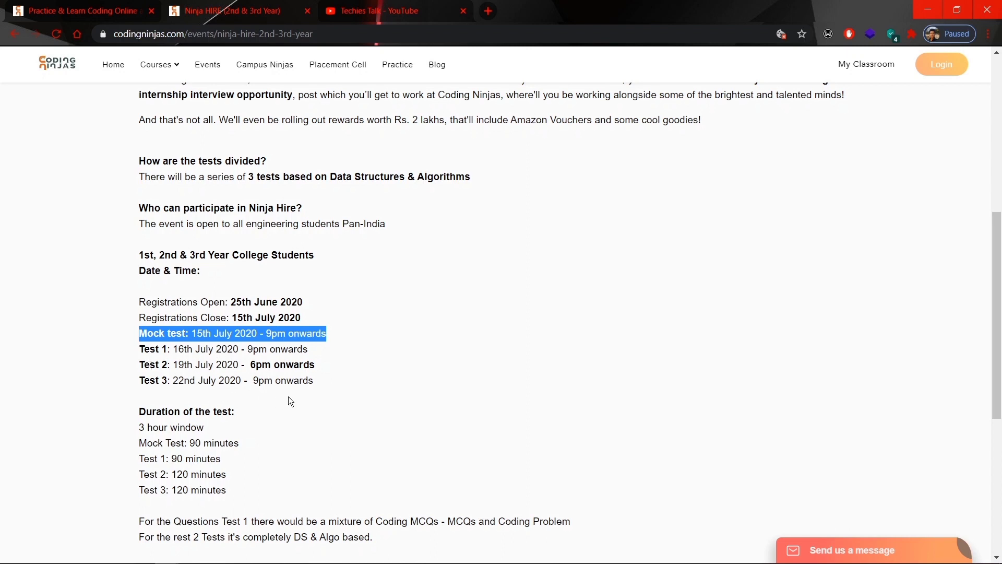
scroll(288, 398, down, 2)
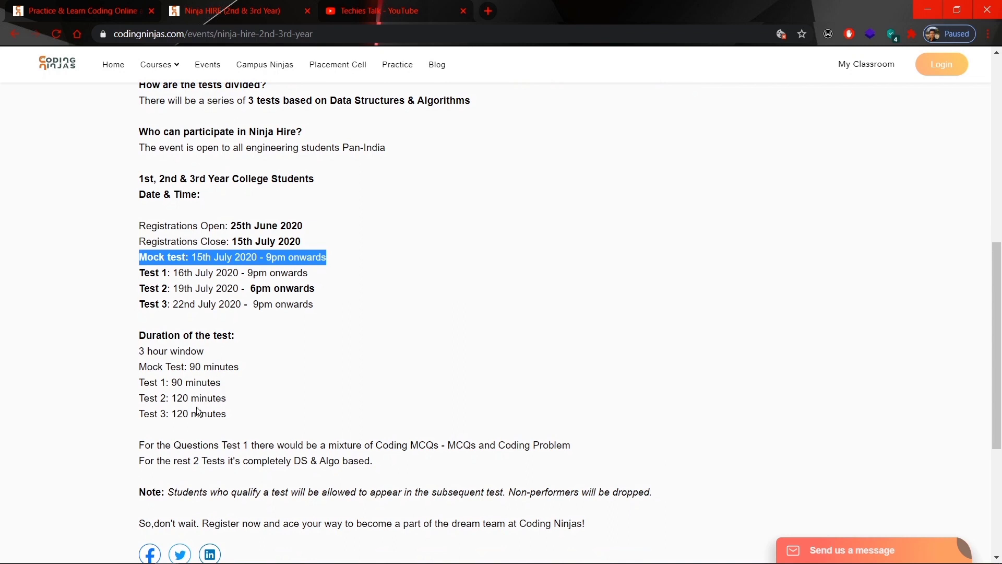
click(234, 417)
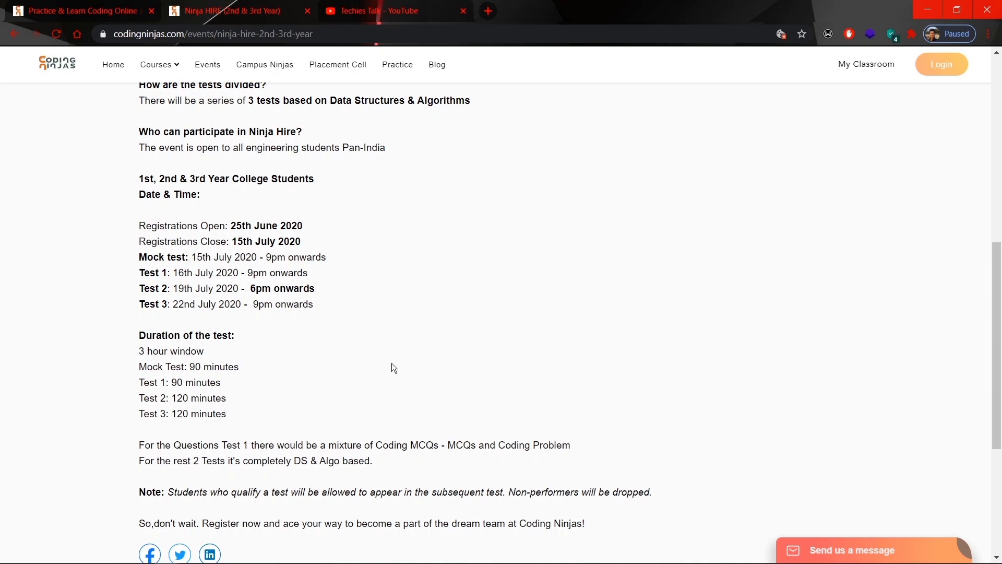
scroll(392, 364, up, 5)
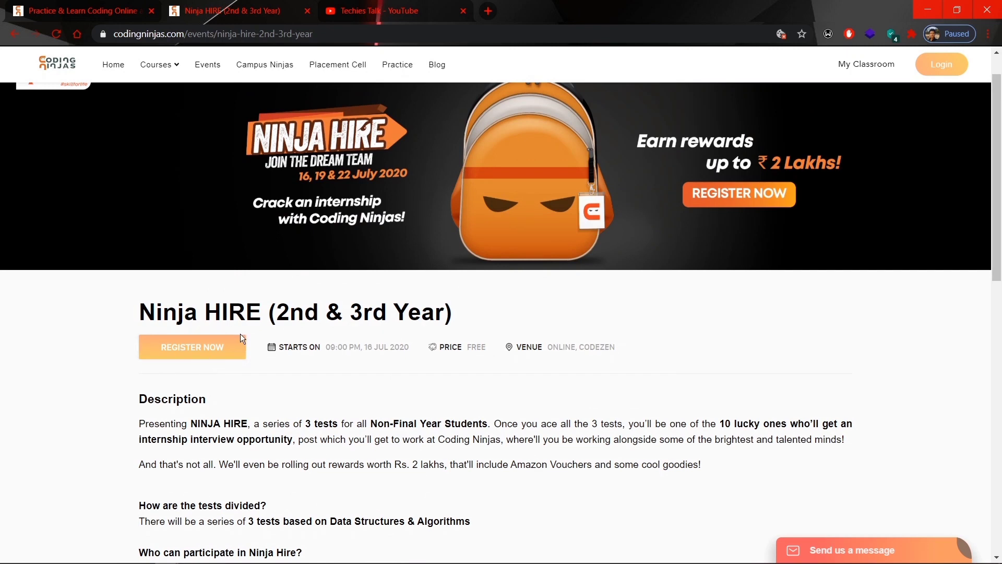
Register for Ninja HIRE and sign in with a Google account
click(201, 349)
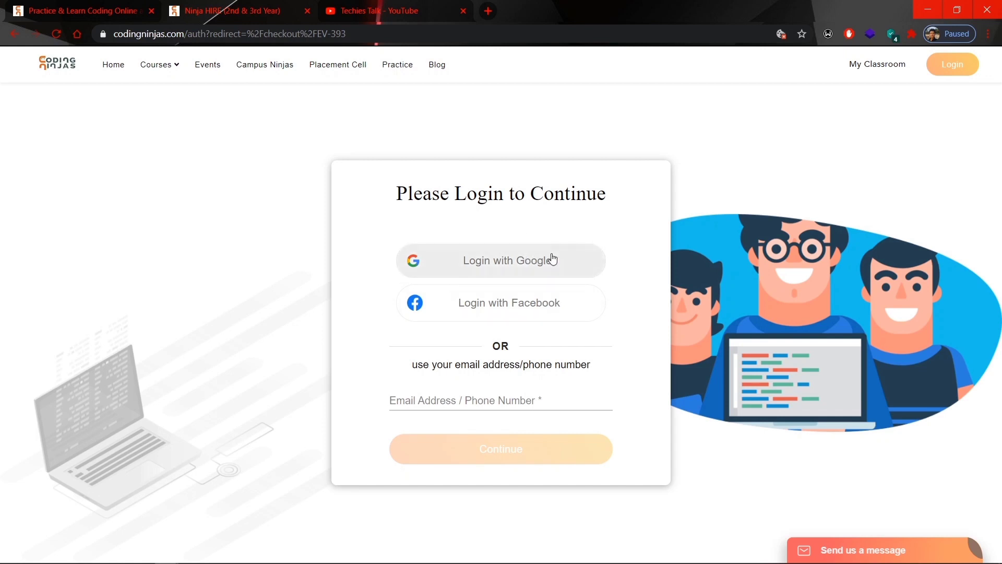
click(506, 271)
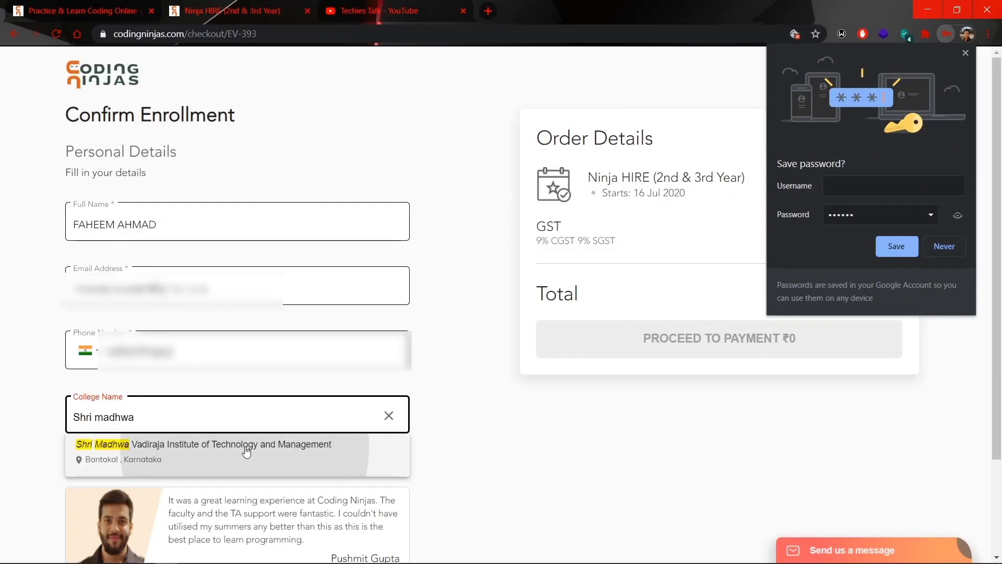
Pick the college name, decline saving the password, and proceed with the ₹0 payment
click(245, 446)
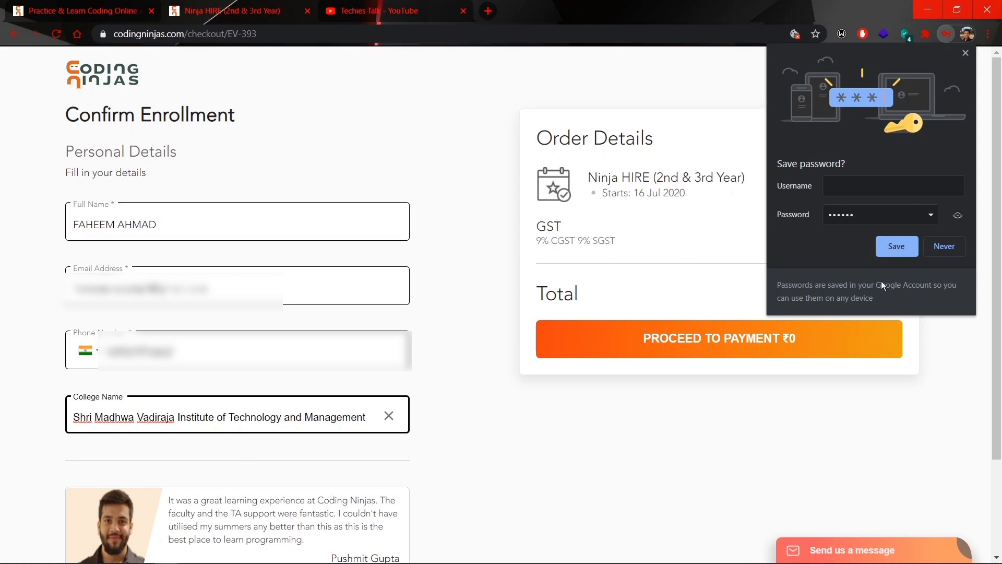
click(952, 252)
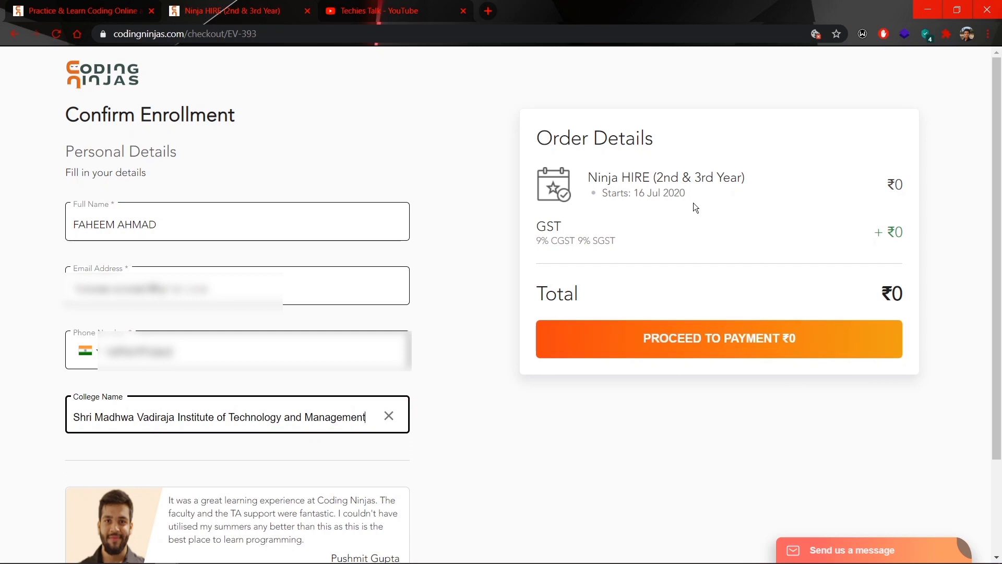
click(717, 338)
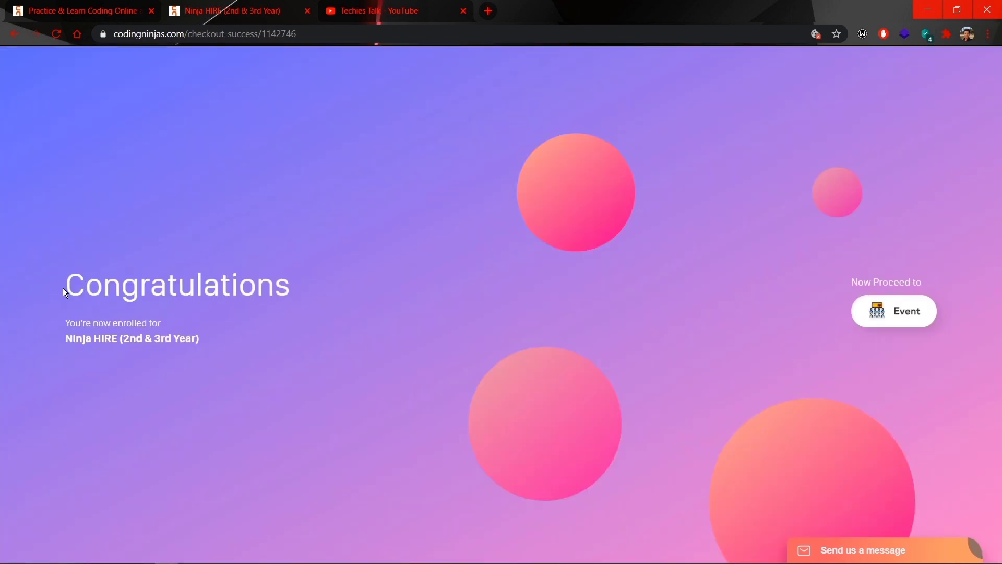
Highlight and clear the Congratulations text, then return to the Ninja HIRE event page
drag(99, 296, 220, 346)
click(223, 346)
click(894, 311)
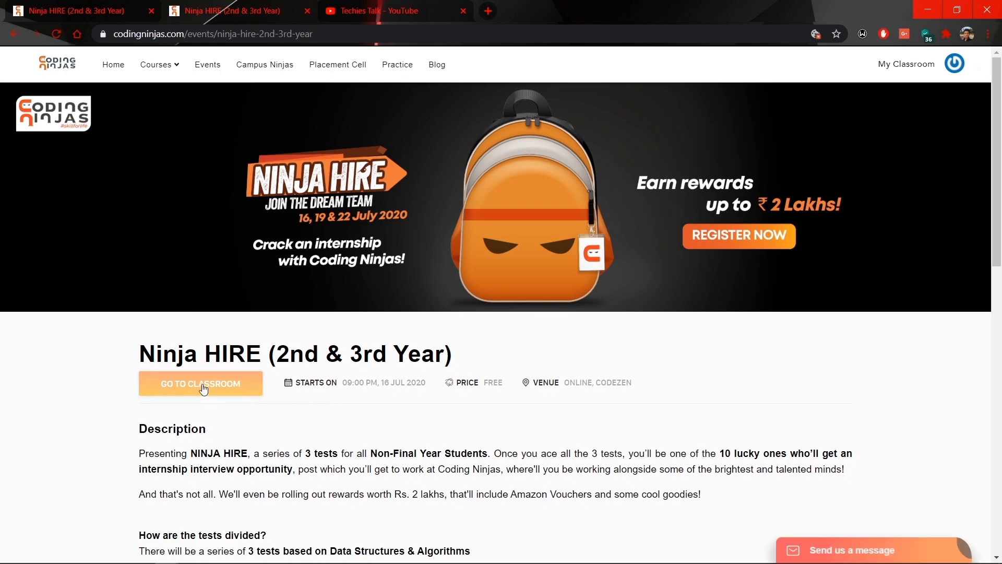
scroll(219, 388, down, 2)
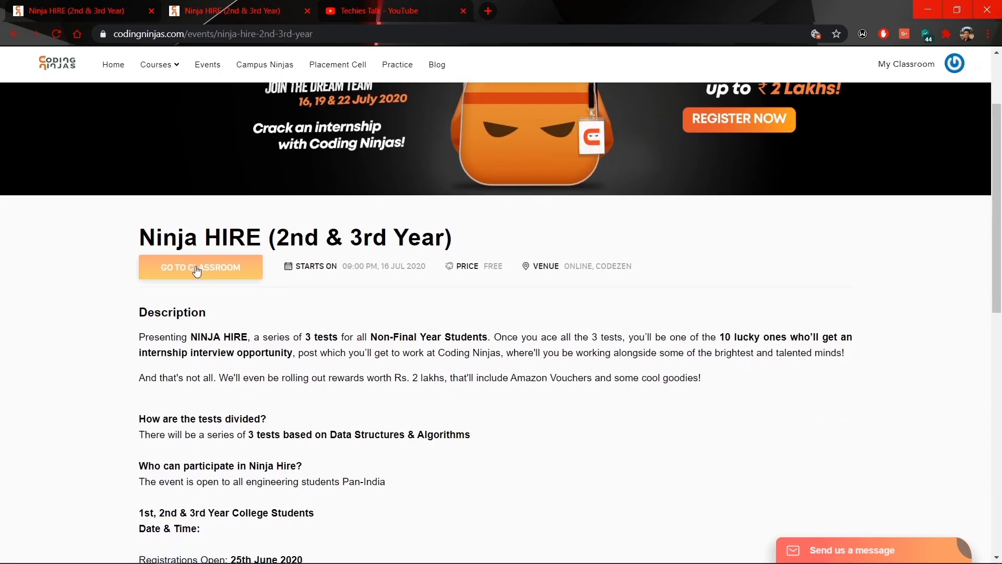